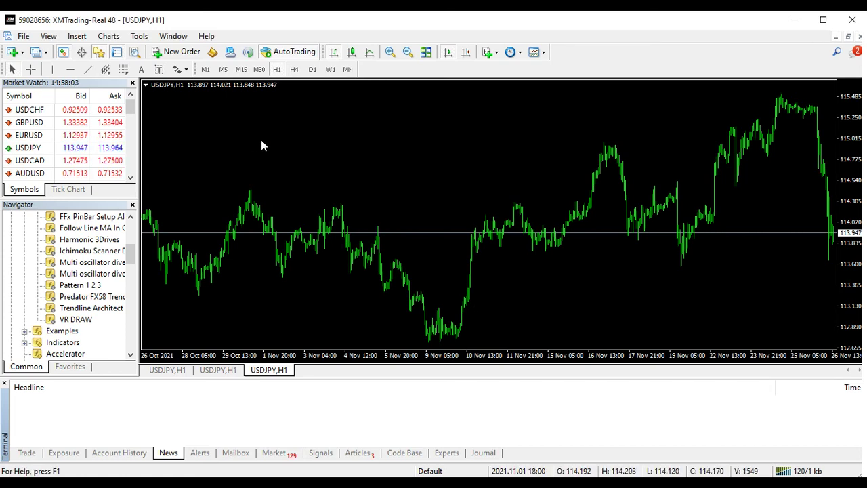
Turn on chart shift and zoom in to show USDJPY bars from 15 to 26 November
left_click(467, 52)
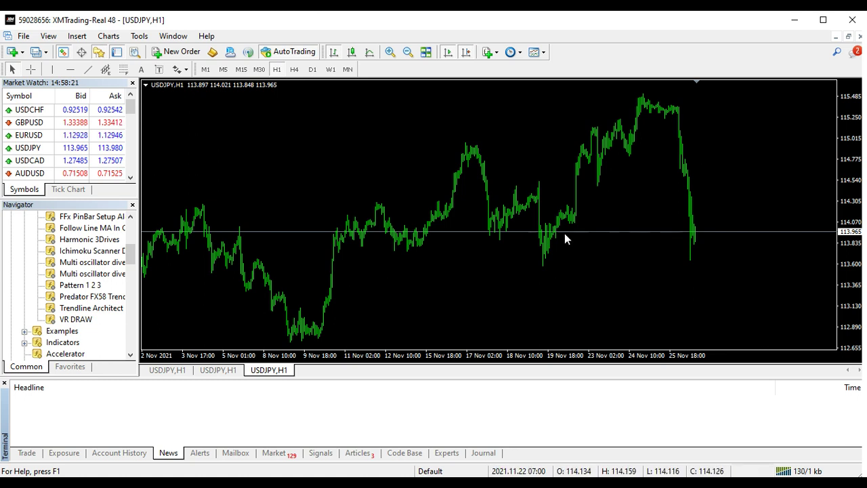
left_click(390, 52)
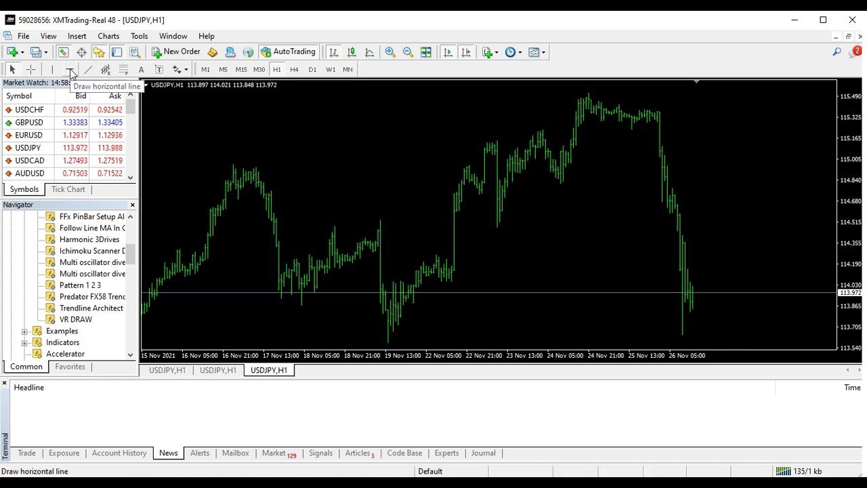
Place a horizontal line on the late-November highs near 115.35 and make it red
left_click(71, 69)
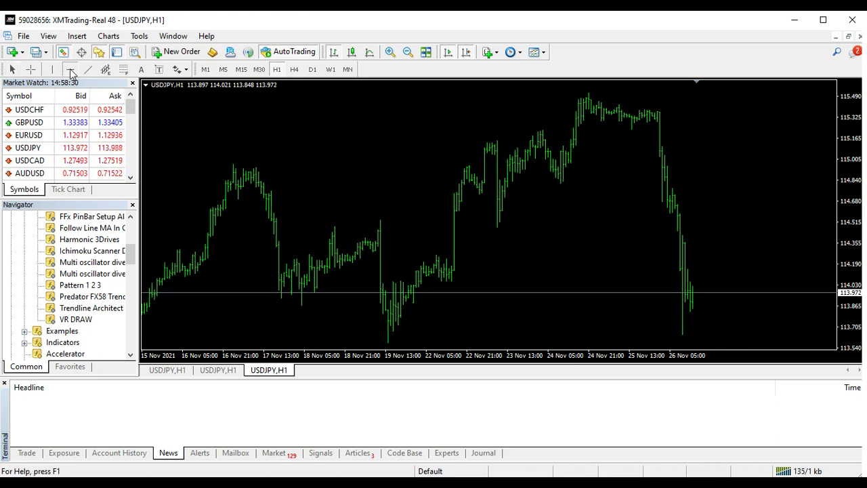
left_click(647, 100)
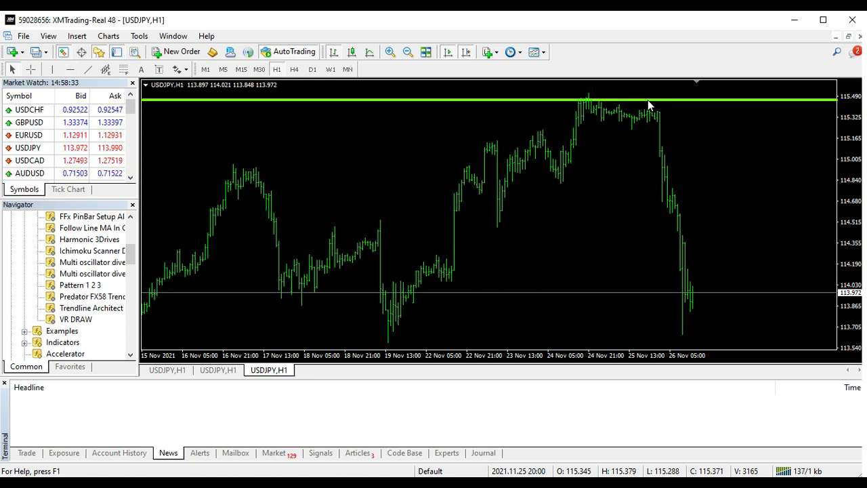
left_click_drag(674, 100, 676, 108)
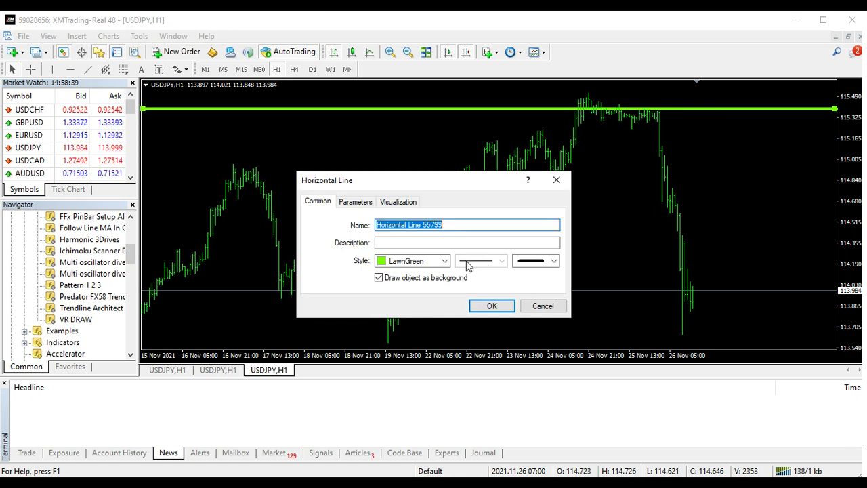
left_click(445, 261)
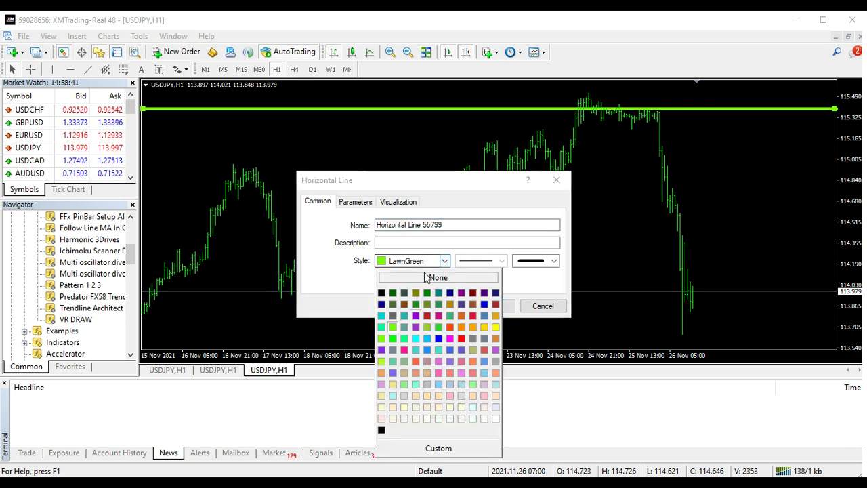
left_click(462, 339)
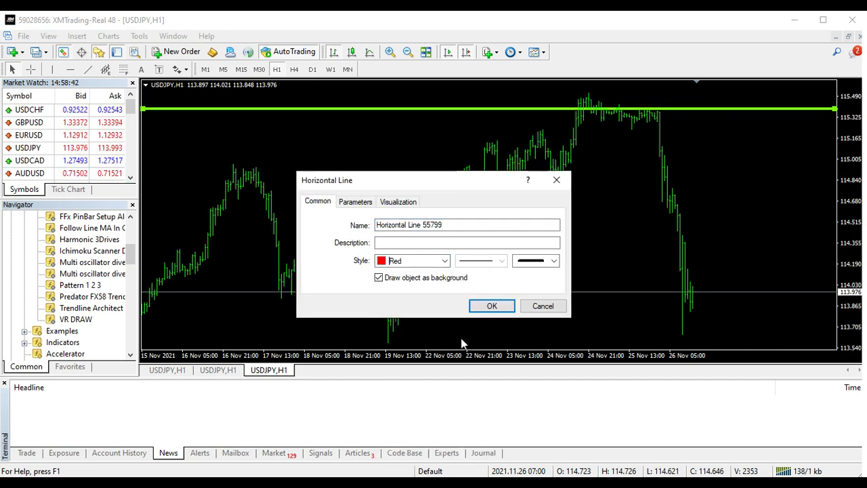
left_click(491, 306)
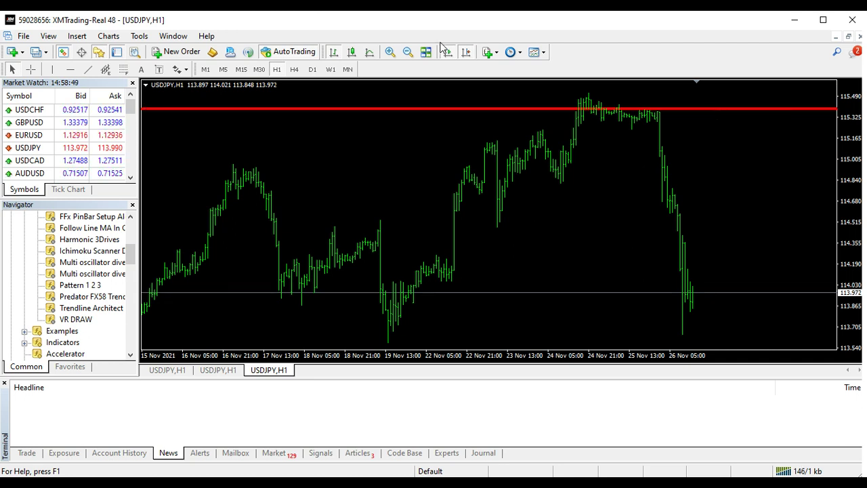
Draw a yellow trendline down from the late-November peak, steepened toward 114.19
left_click(90, 70)
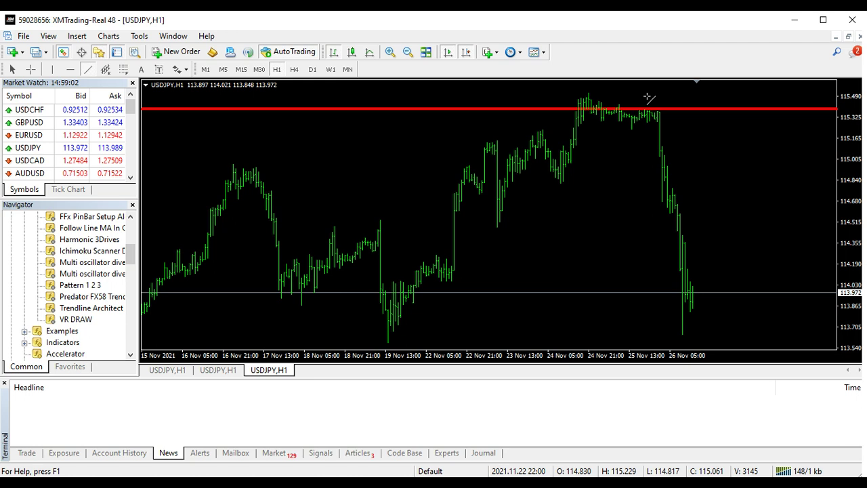
left_click_drag(648, 98, 676, 120)
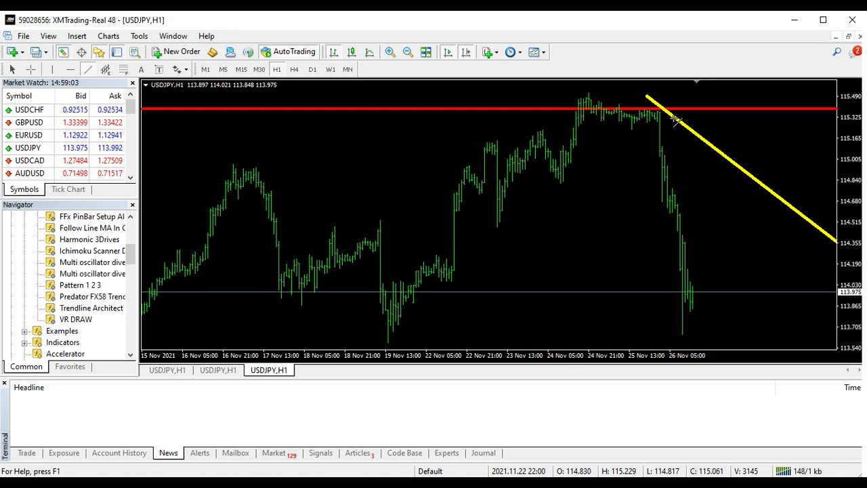
left_click_drag(677, 120, 681, 129)
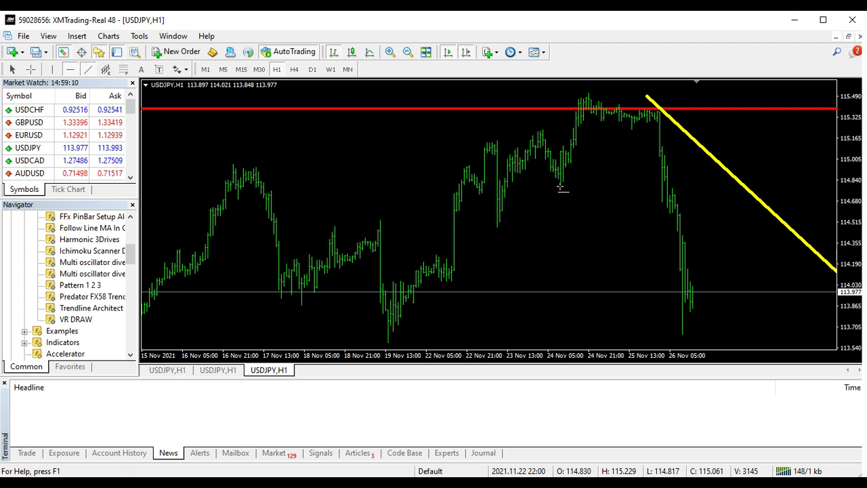
Add a second red line near 114.80 and a horizontal line along the November low
left_click(562, 185)
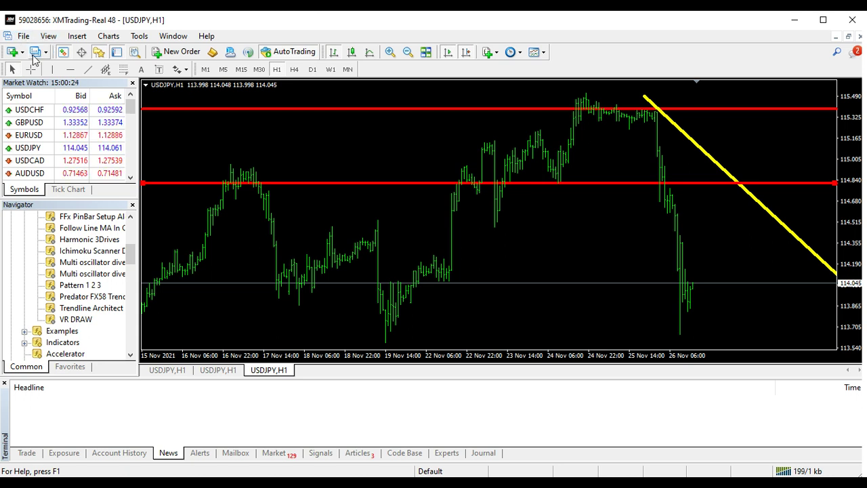
left_click(70, 69)
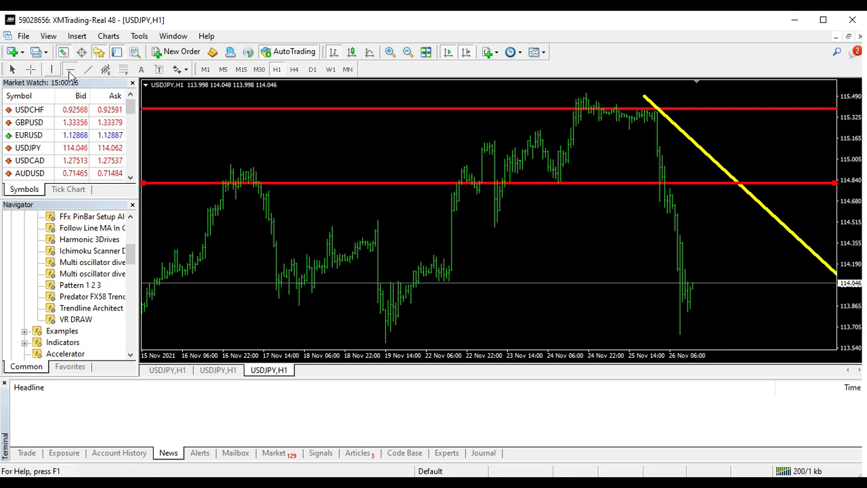
left_click(400, 337)
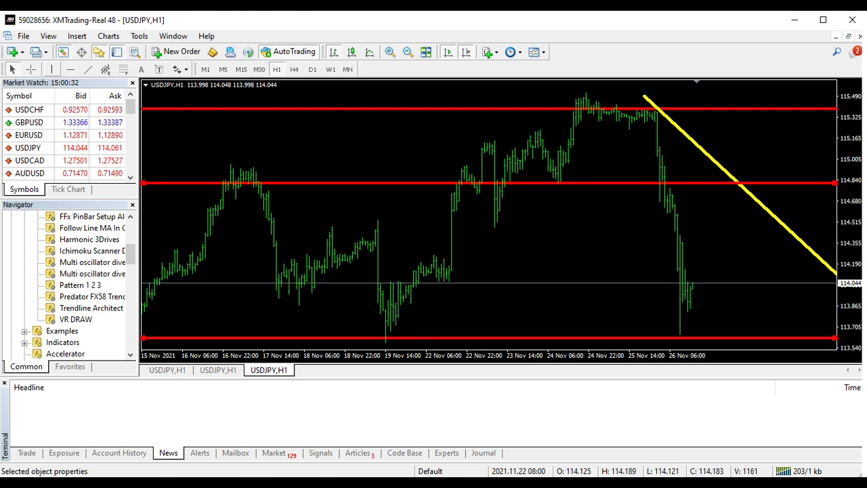
Make the bottom horizontal line green and nudge it slightly lower
double_click(433, 338)
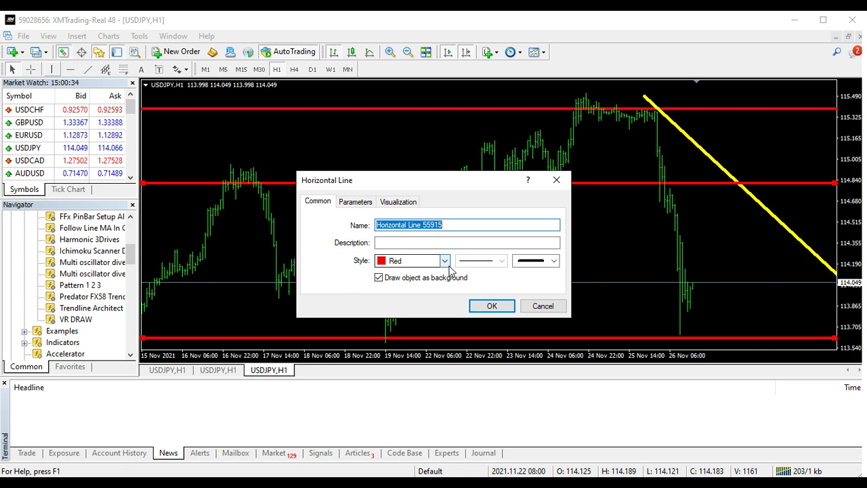
left_click(444, 260)
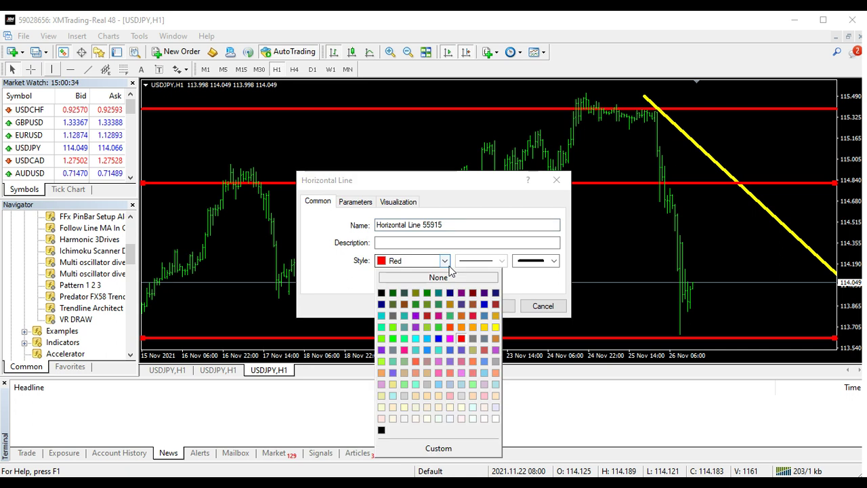
left_click(383, 339)
left_click(491, 306)
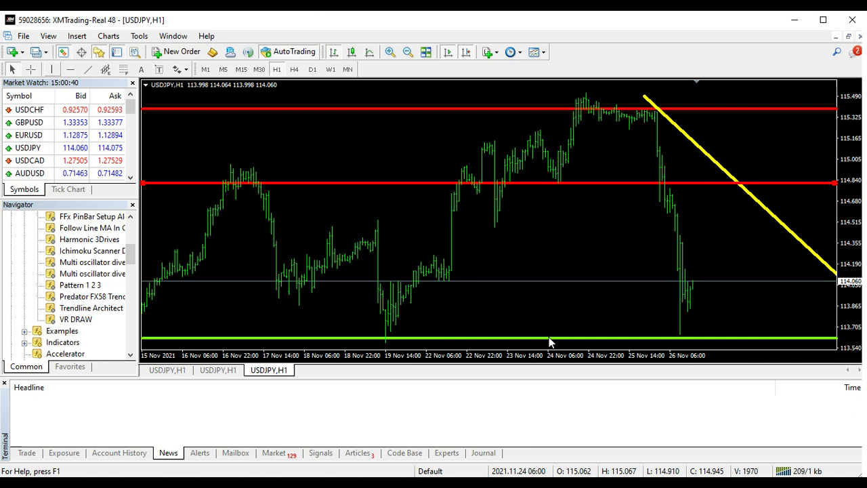
left_click_drag(548, 337, 550, 344)
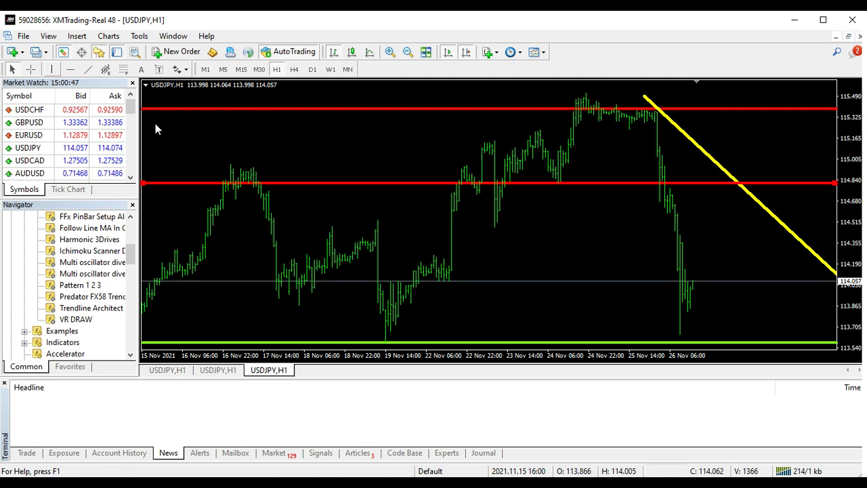
Draw a Fibonacci retracement from the 19 Nov low with its top at about 114.30
left_click(76, 35)
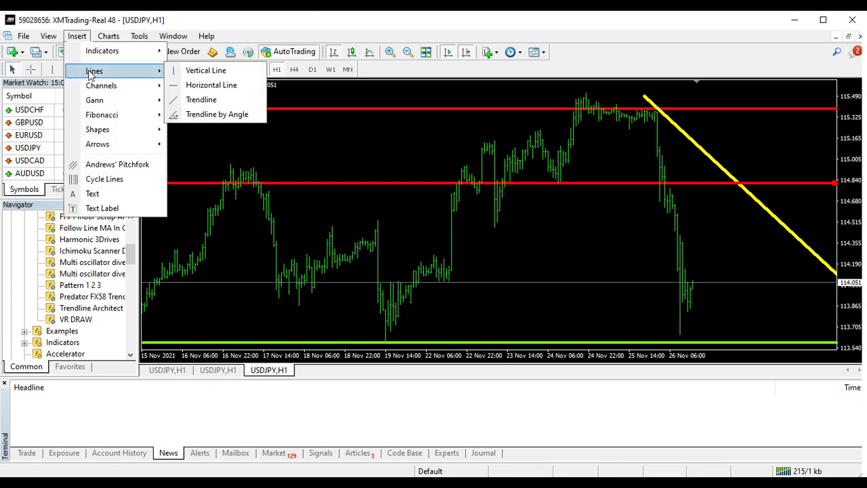
mouse_move(101, 114)
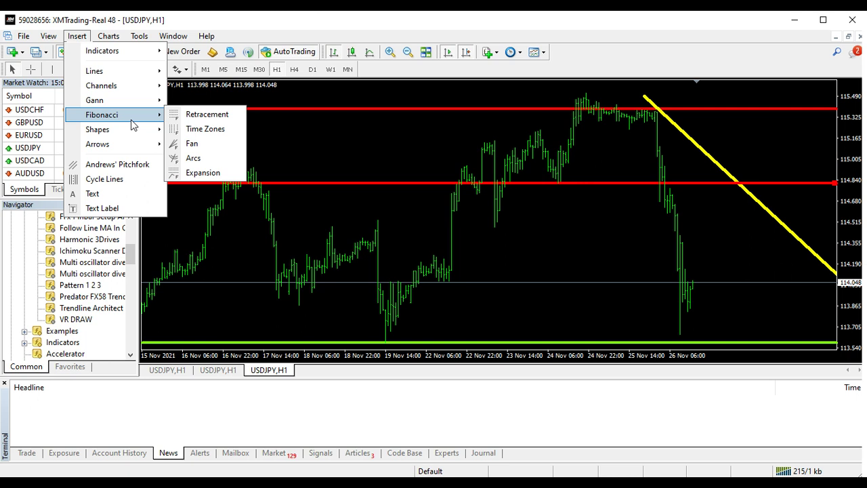
left_click(206, 114)
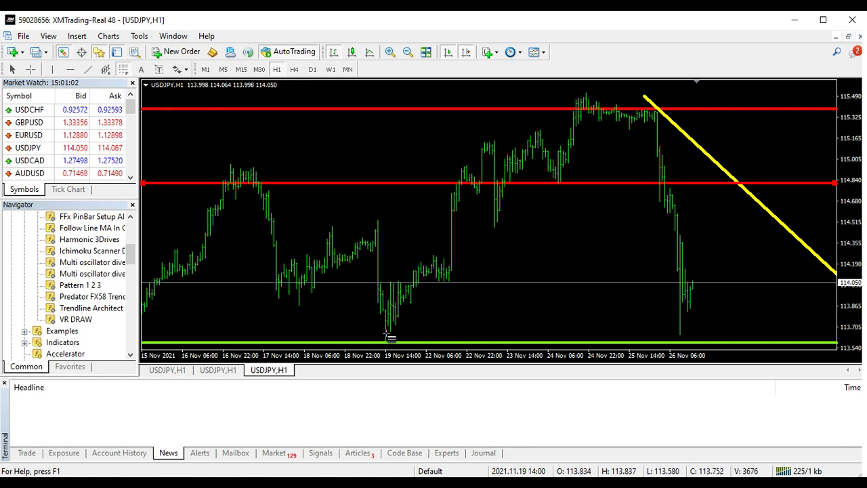
mouse_move(383, 332)
left_mouse_down()
mouse_move(563, 144)
mouse_move(563, 178)
mouse_move(581, 112)
left_mouse_up()
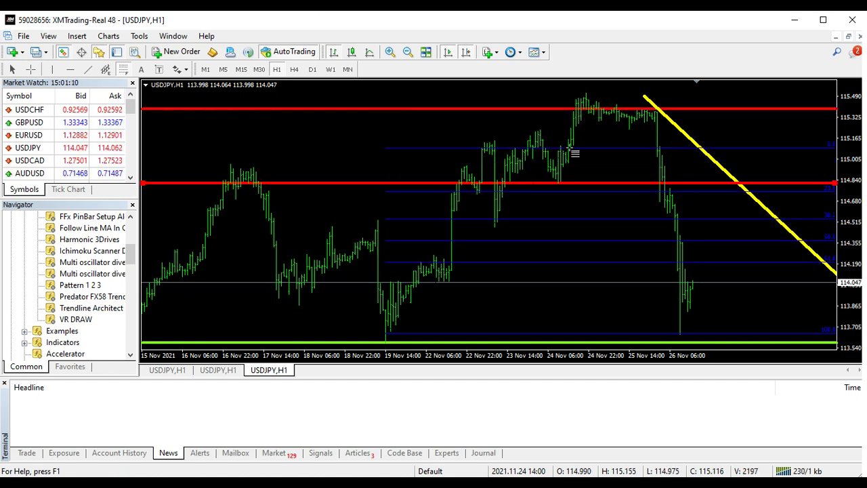
left_click_drag(582, 111, 580, 255)
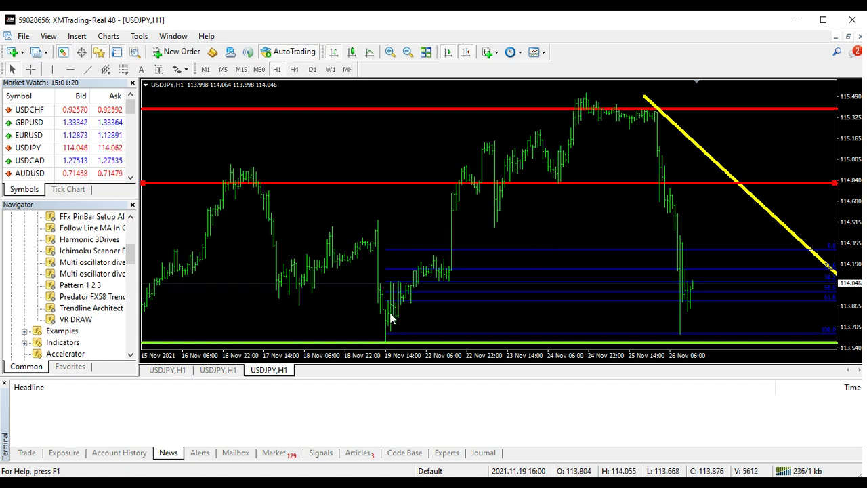
mouse_move(392, 318)
left_mouse_down()
mouse_move(421, 287)
mouse_move(352, 289)
left_mouse_up()
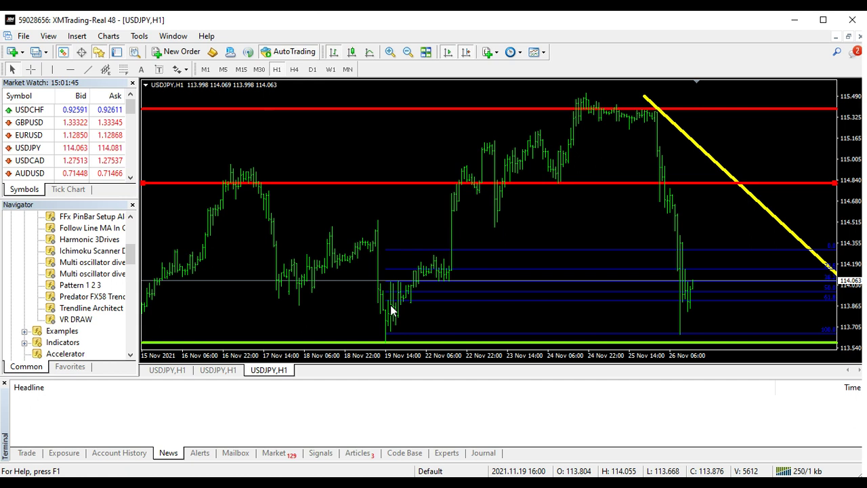
scroll(393, 309, "up", 1)
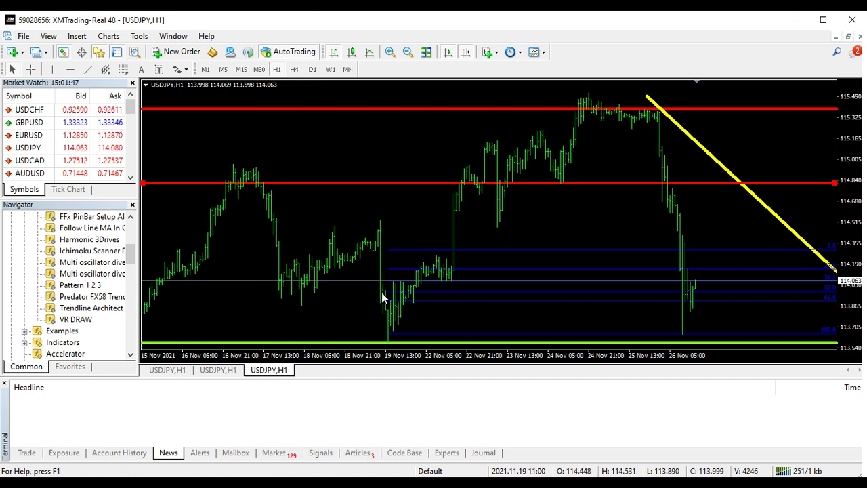
left_click_drag(406, 300, 383, 295)
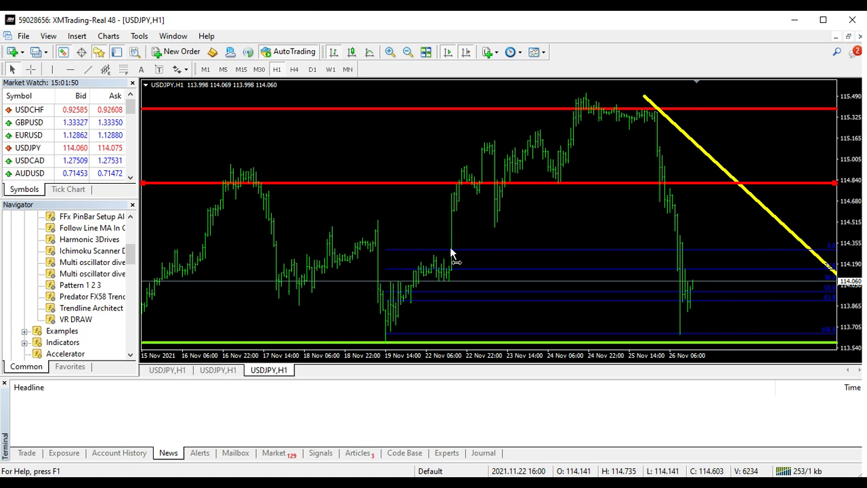
scroll(450, 248, "up", 1)
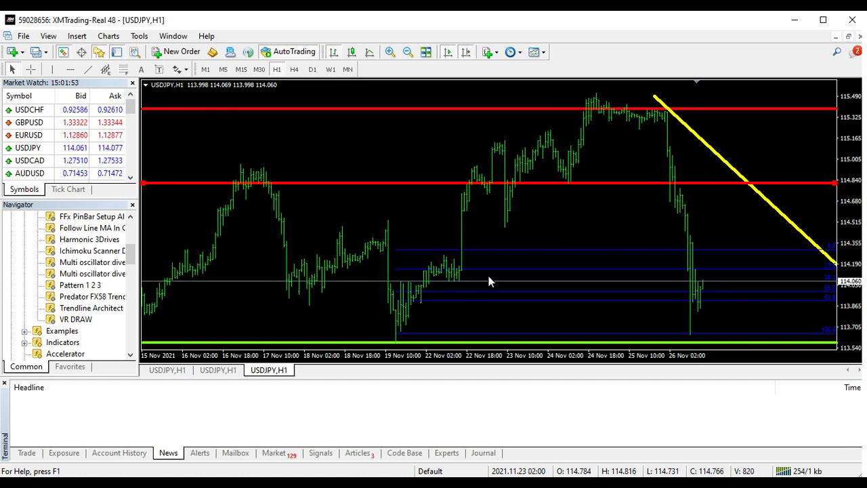
mouse_move(488, 276)
left_mouse_down()
mouse_move(550, 215)
mouse_move(473, 283)
left_mouse_up()
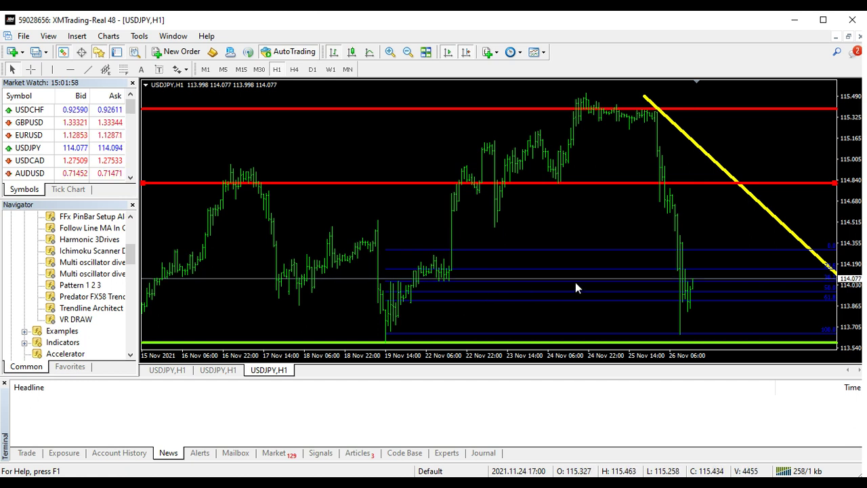
left_click_drag(651, 194, 478, 253)
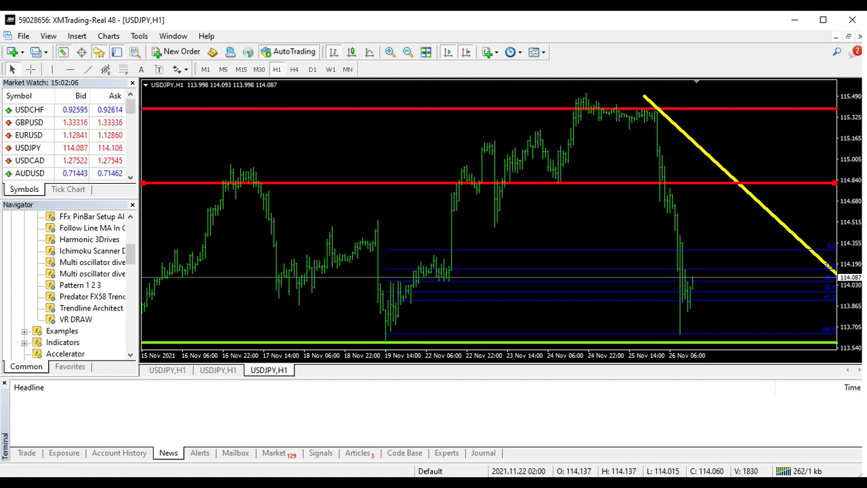
right_click(534, 98)
key("Escape")
left_click(536, 52)
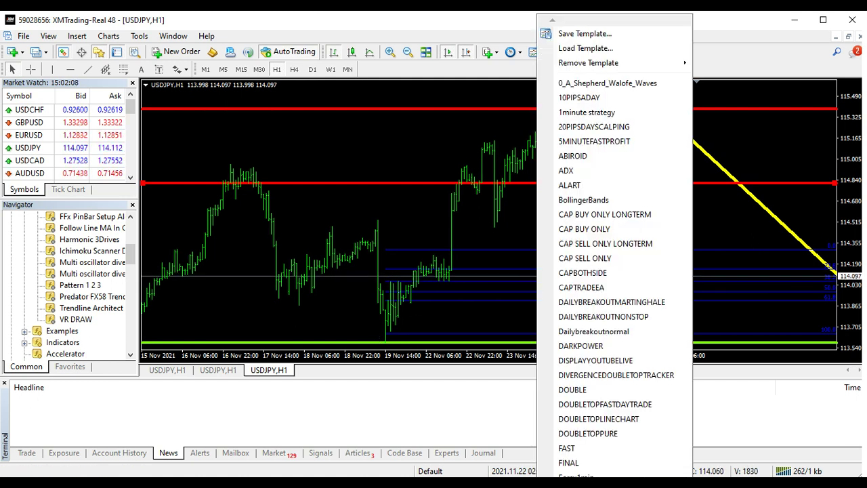
left_click(352, 167)
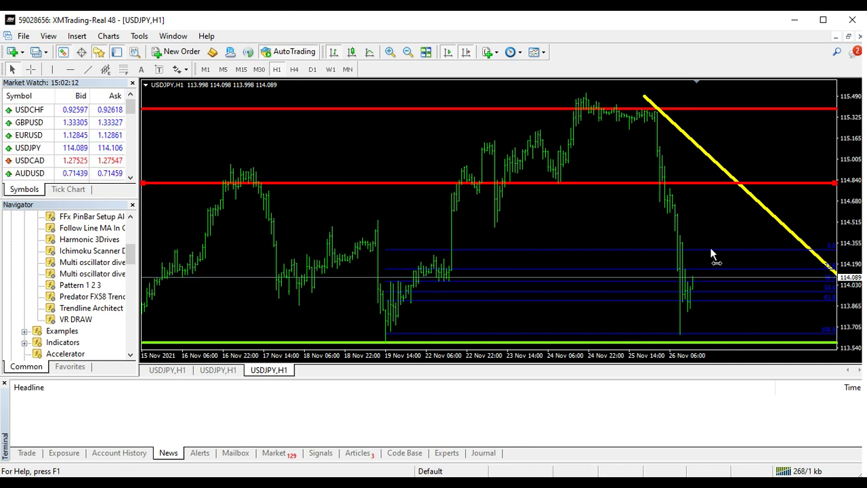
scroll(711, 246, "up", 1)
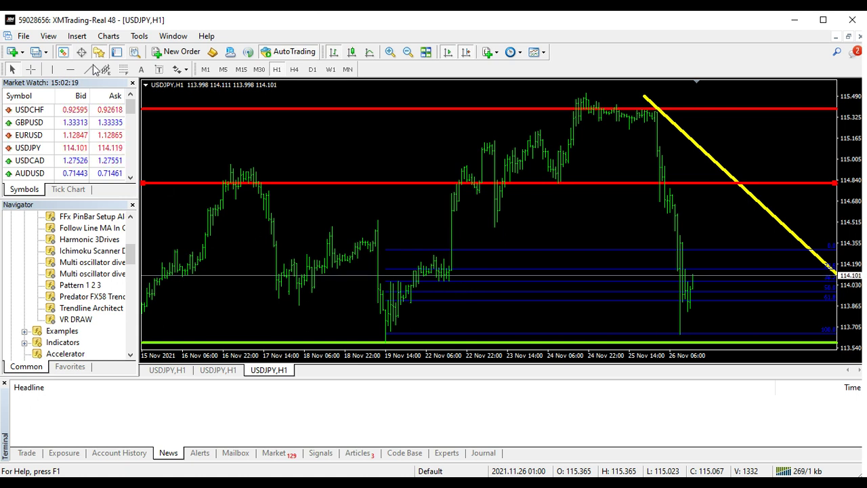
Pick the Fibonacci Retracement drawing again from the Insert menu
left_click(77, 36)
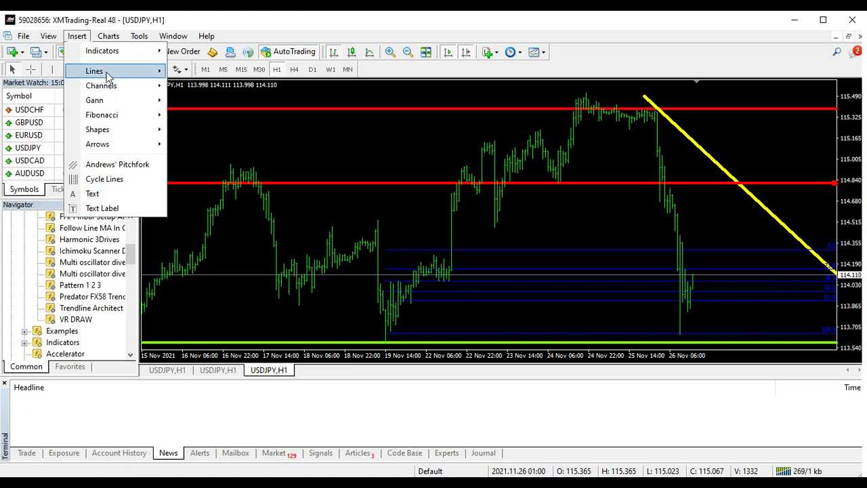
mouse_move(102, 114)
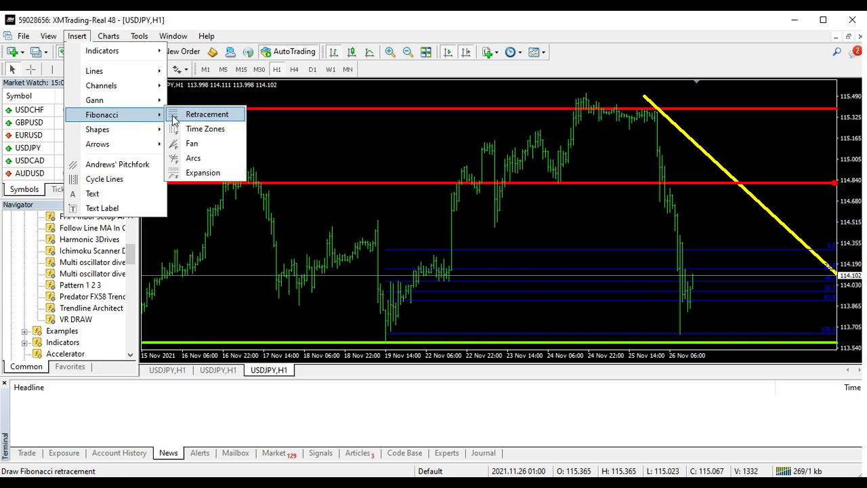
left_click(198, 119)
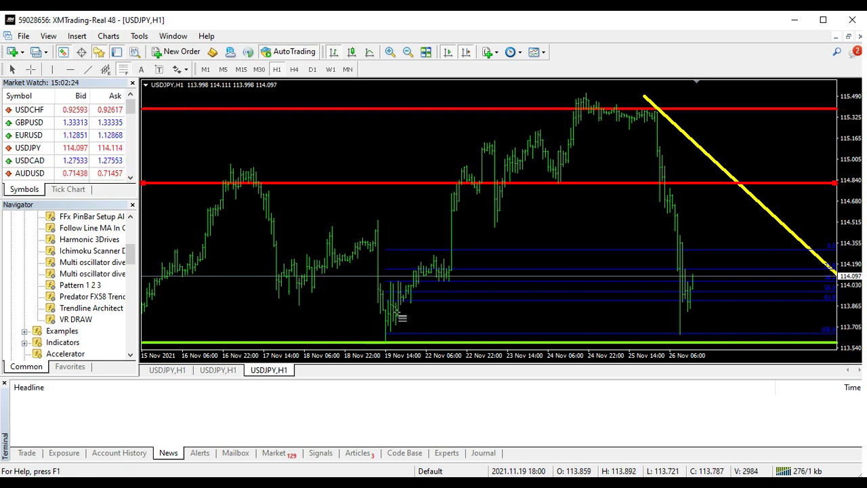